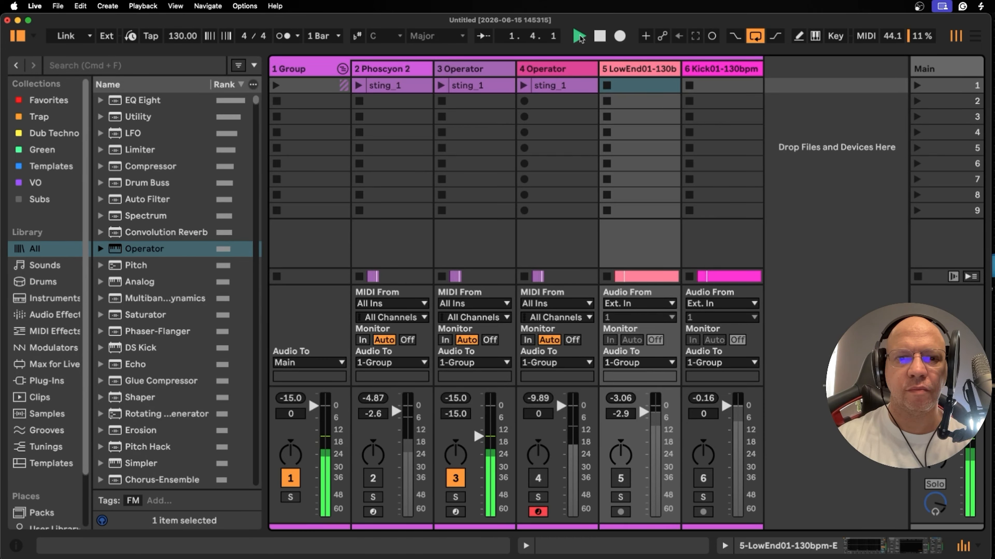
# - Play and stop the looped sting to audition the Operator sound on track 4 and check the group's spectrum
pyautogui.click(598, 36)
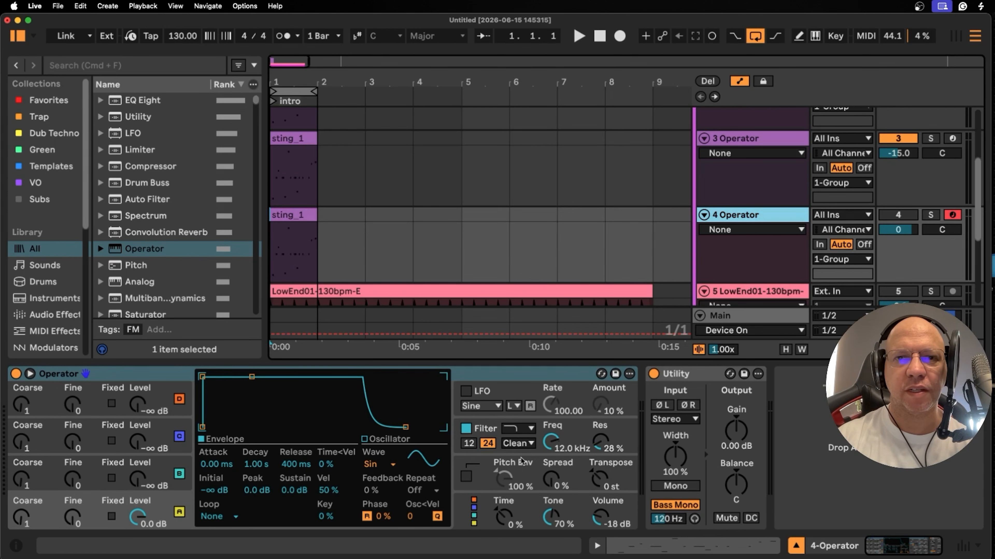
pyautogui.press('space')
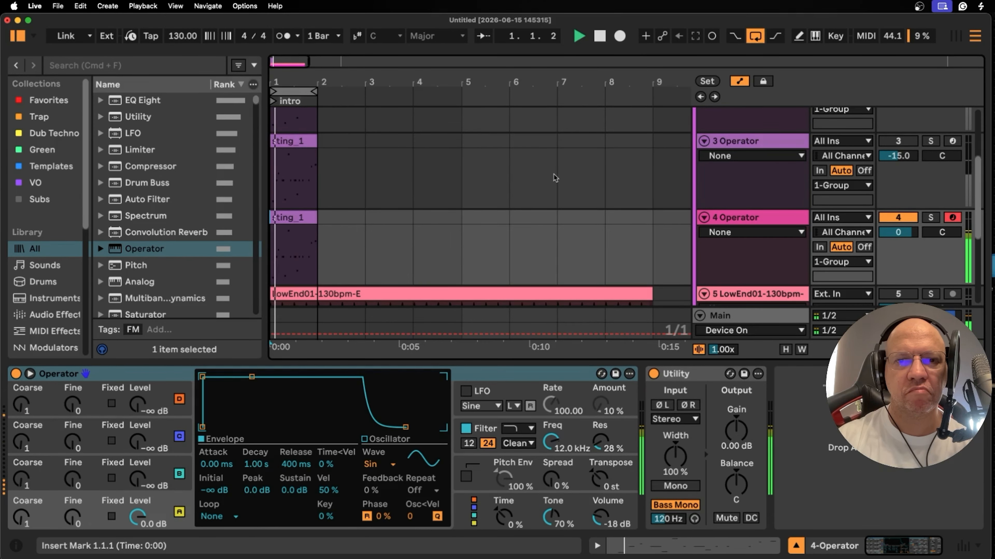
pyautogui.press('space')
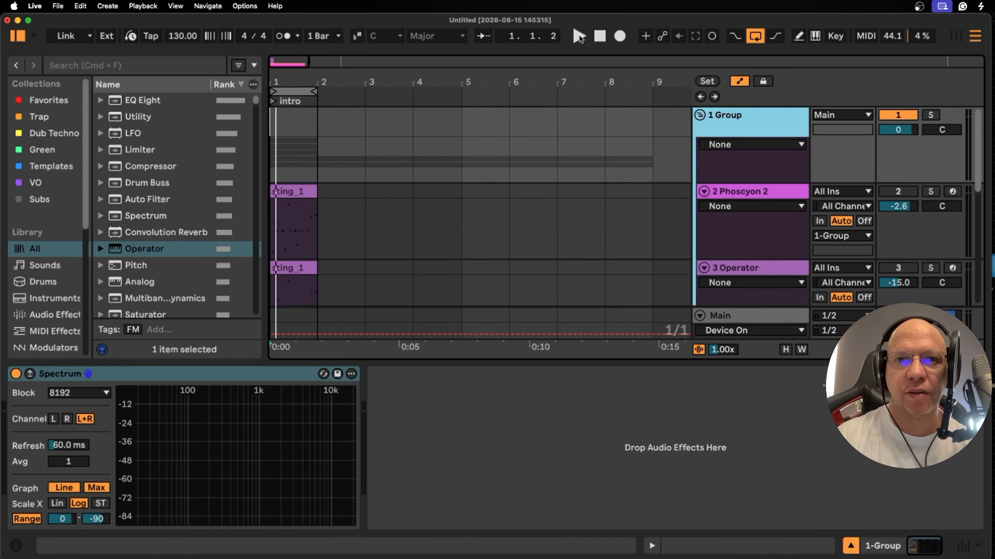
pyautogui.click(578, 36)
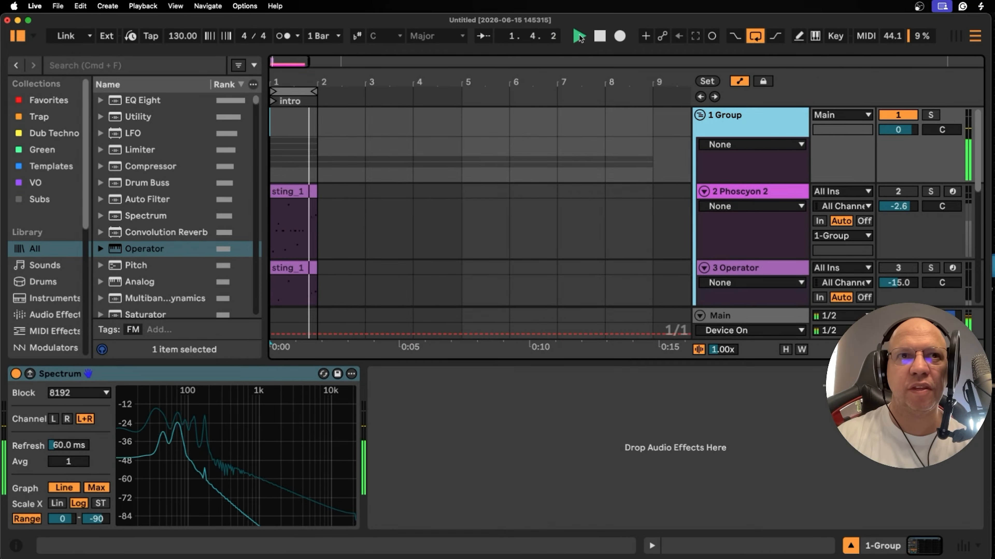
pyautogui.click(597, 35)
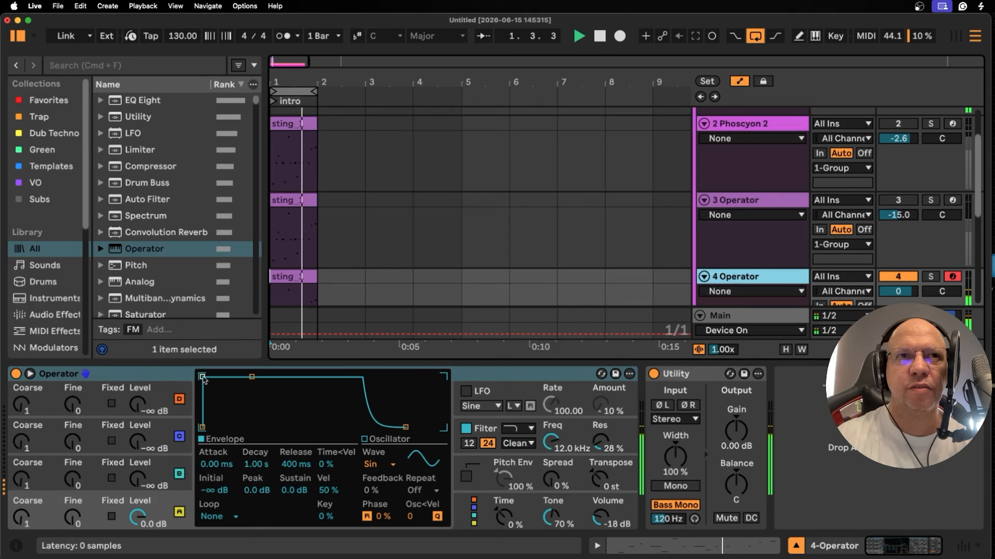
# - Shape oscillator A's envelope with a 0.25 ms attack and -0.7 dB peak, and check Operator's algorithm display
pyautogui.moveTo(202, 376); pyautogui.dragTo(207, 377)
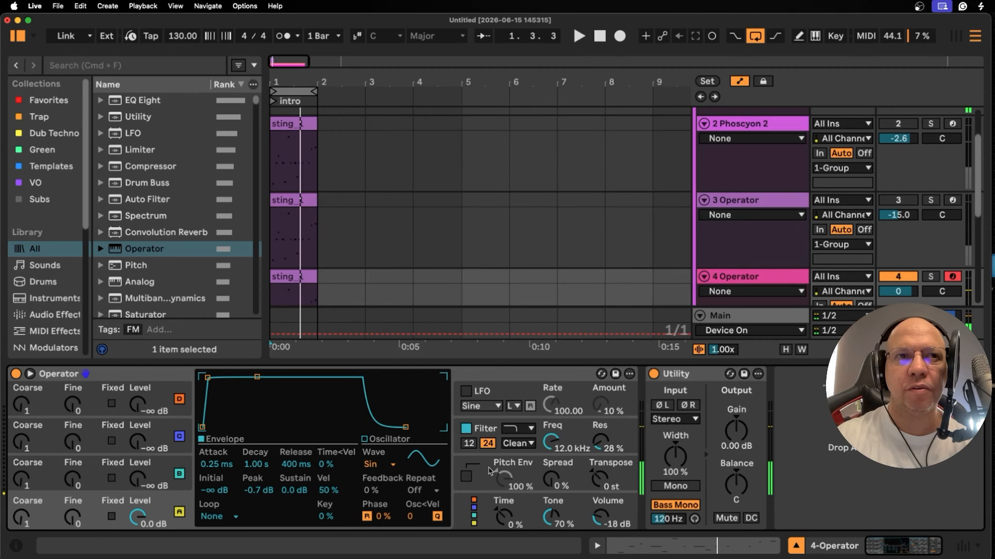
pyautogui.click(474, 516)
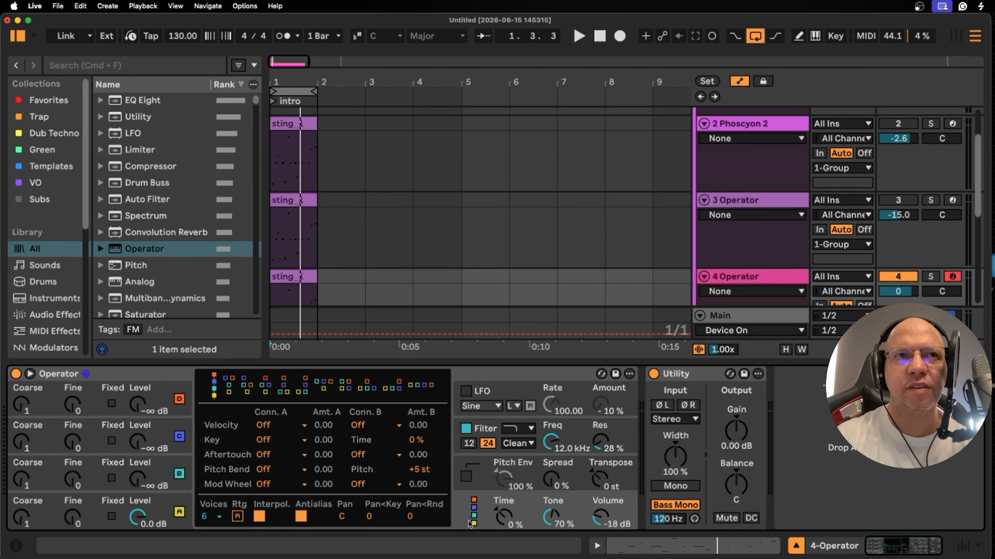
pyautogui.click(104, 525)
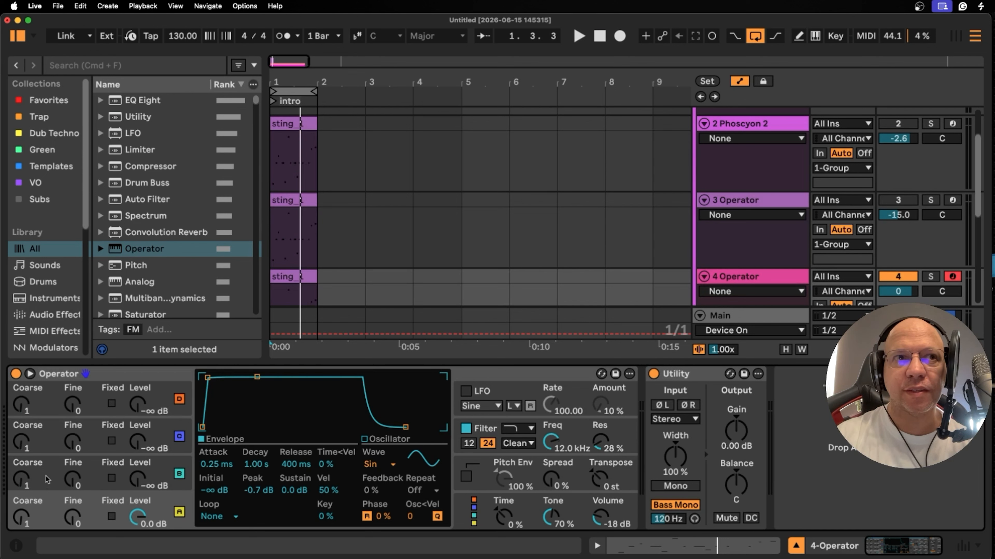
# - Set oscillator B's waveform to Saw D and compare its harmonics with oscillator A's sine
pyautogui.click(93, 473)
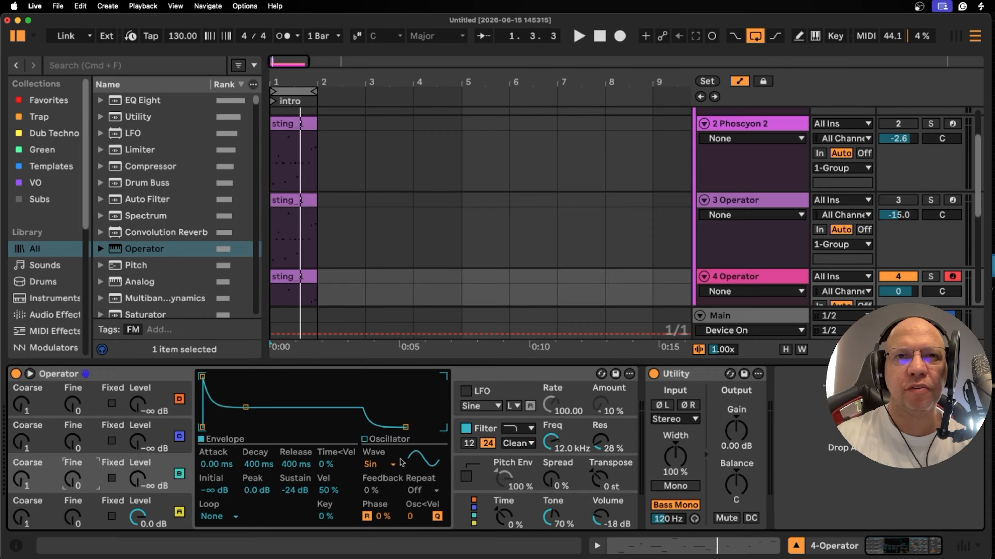
pyautogui.click(96, 515)
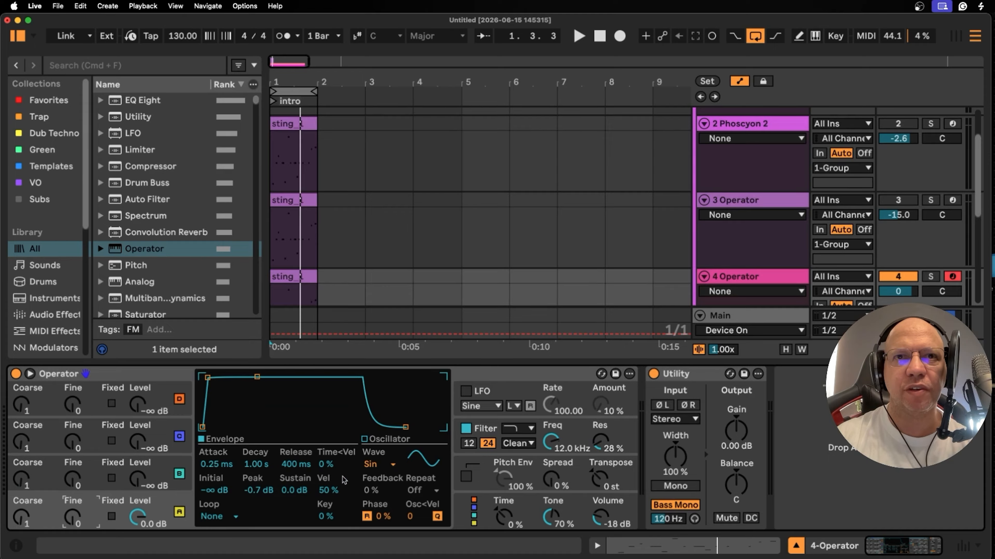
pyautogui.click(389, 465)
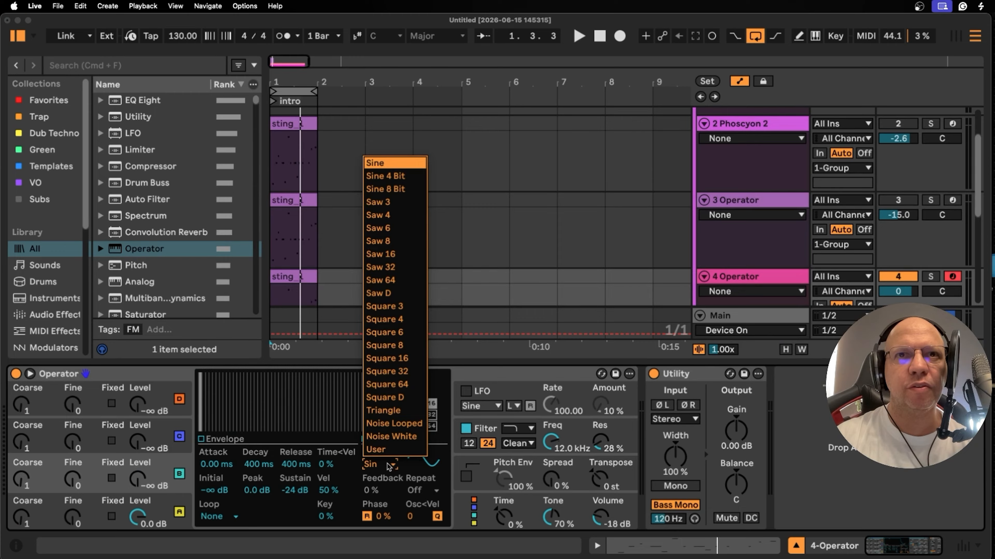
pyautogui.click(382, 293)
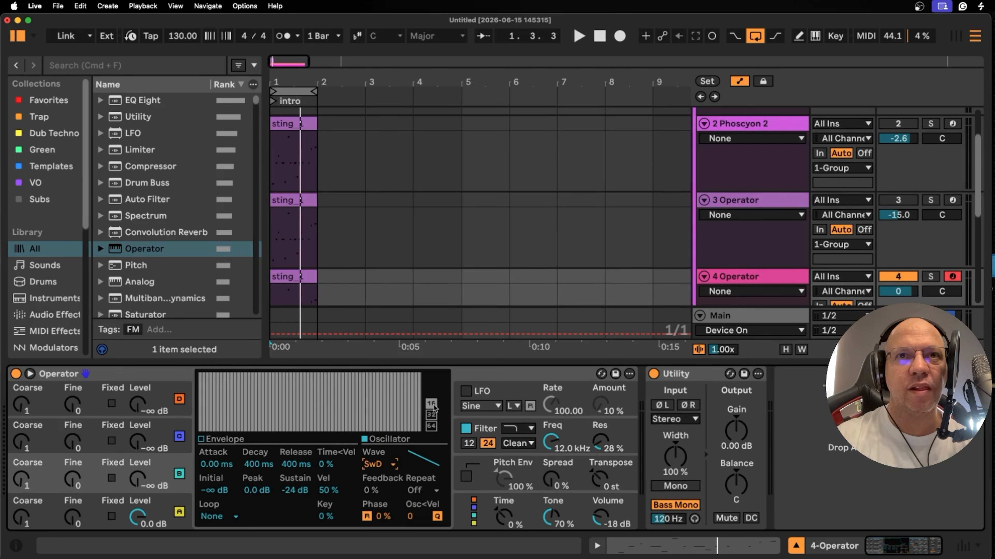
pyautogui.click(98, 524)
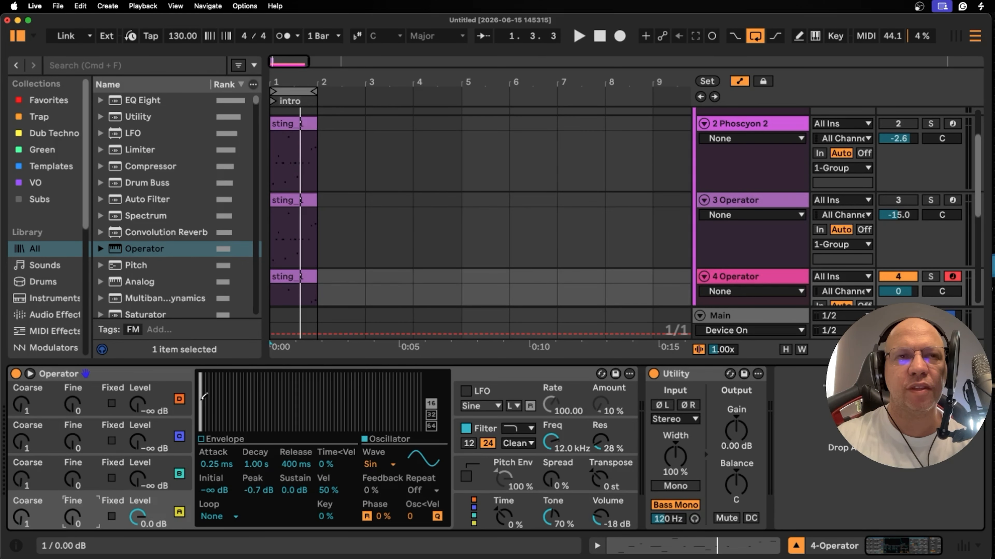
pyautogui.click(98, 485)
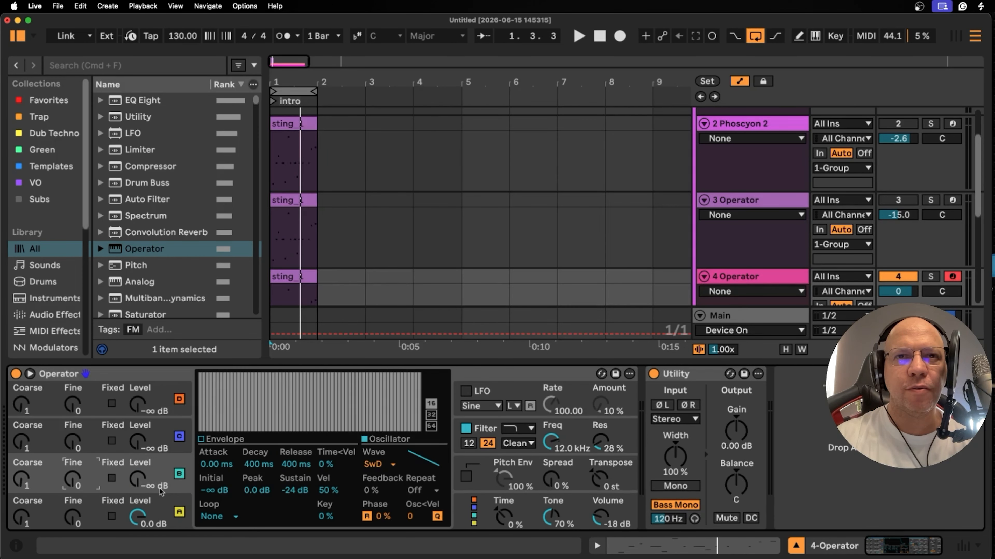
# - Shape oscillator B's envelope with a 0.17 ms attack, 351 ms decay and -63 dB sustain
pyautogui.click(201, 439)
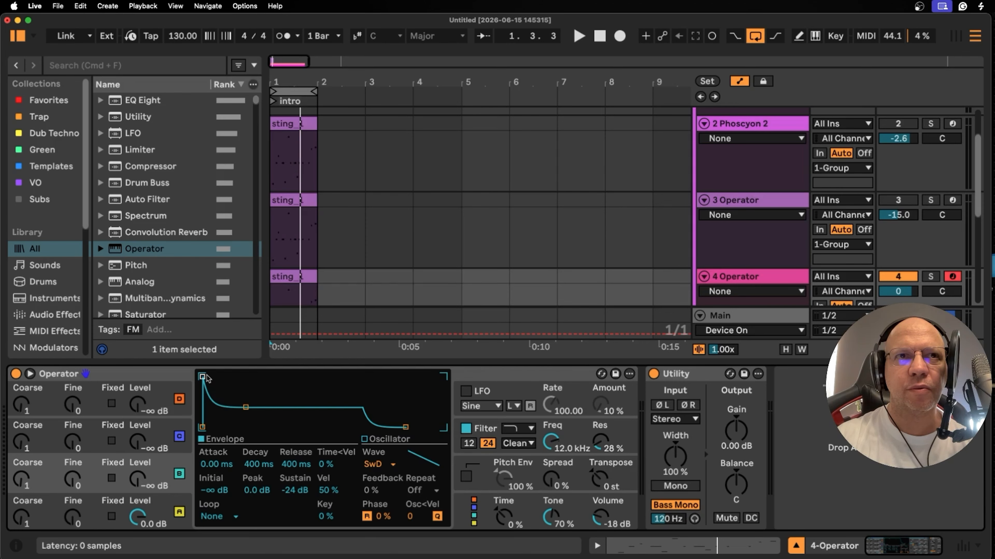
pyautogui.moveTo(202, 377); pyautogui.dragTo(206, 377)
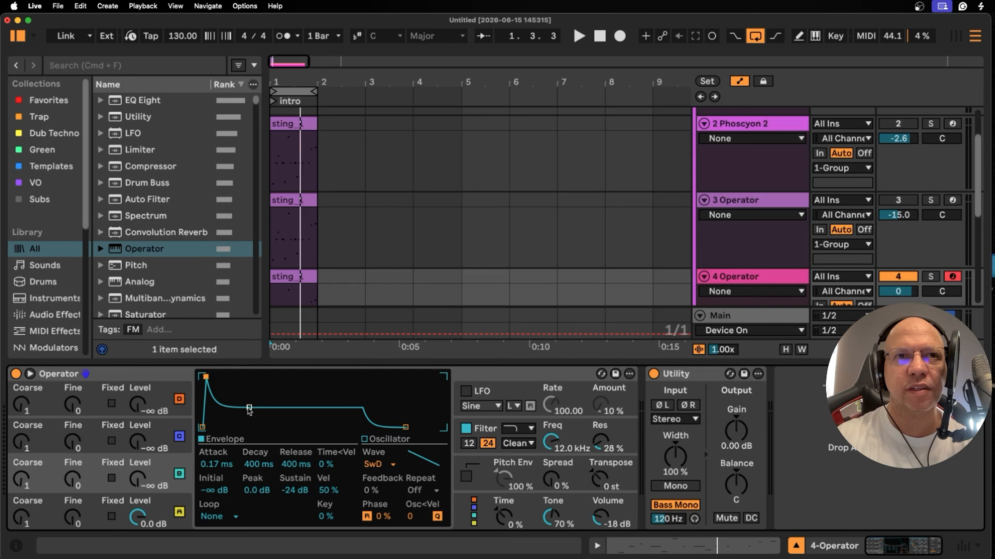
pyautogui.moveTo(248, 408); pyautogui.dragTo(247, 421)
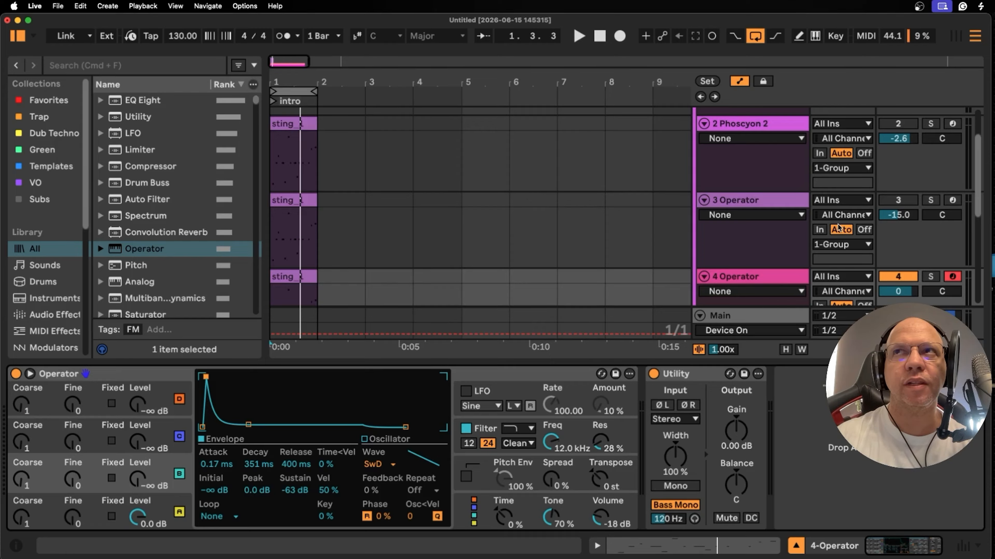
# - Audition the loop and set oscillator B's coarse frequency to 2
pyautogui.click(581, 39)
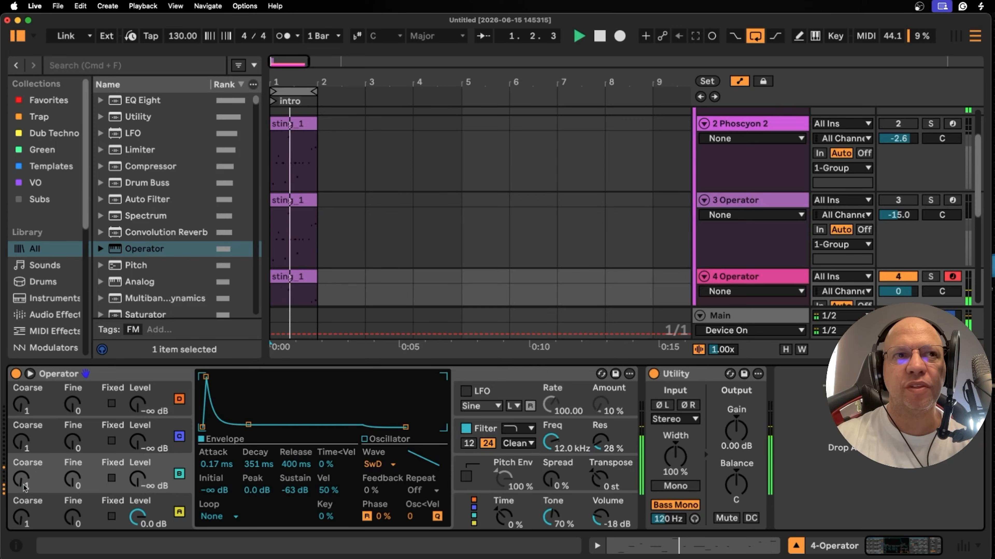
pyautogui.press('space')
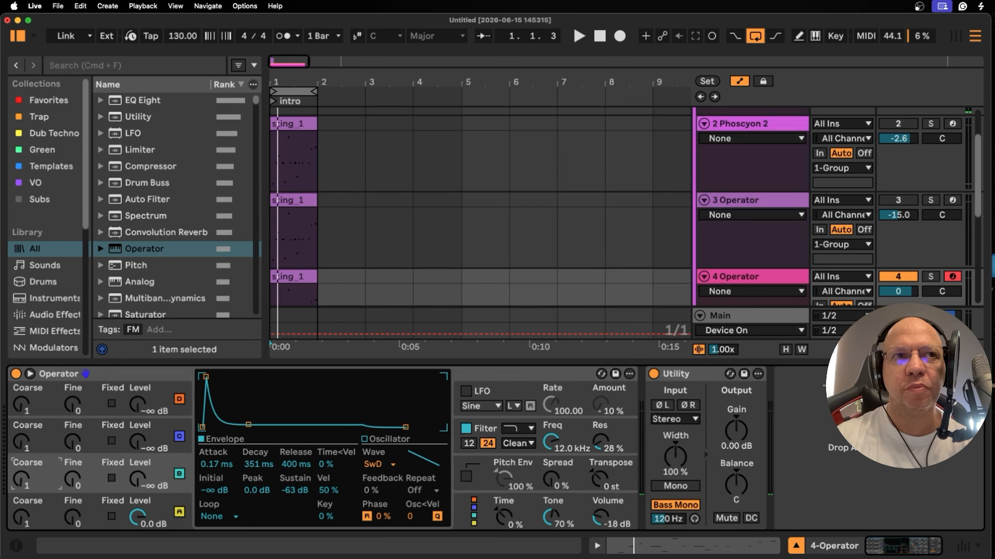
pyautogui.moveTo(21, 480); pyautogui.dragTo(21, 473)
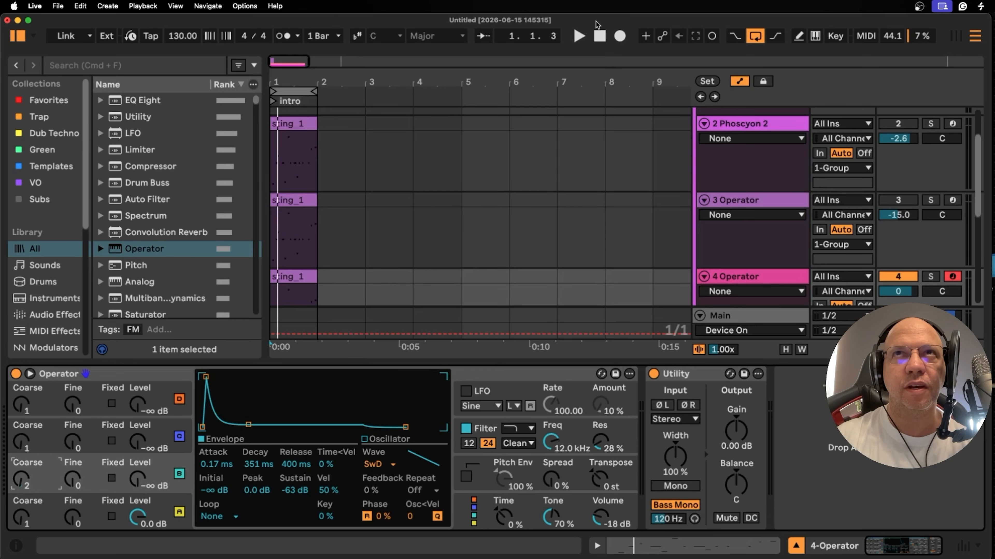
# - Raise oscillator B's level to about -28 dB during playback and set the filter resonance to 98 %
pyautogui.click(579, 36)
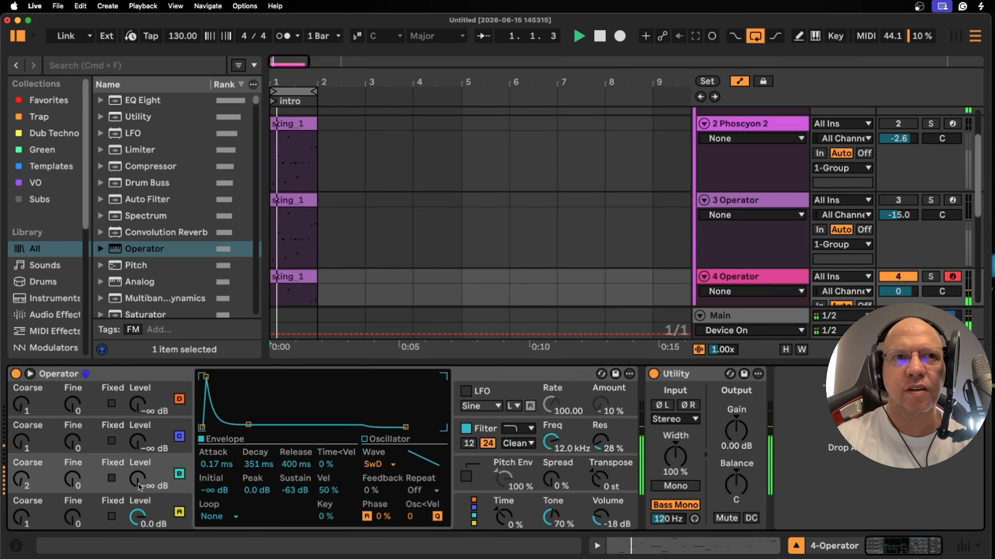
pyautogui.moveTo(147, 493); pyautogui.dragTo(147, 474)
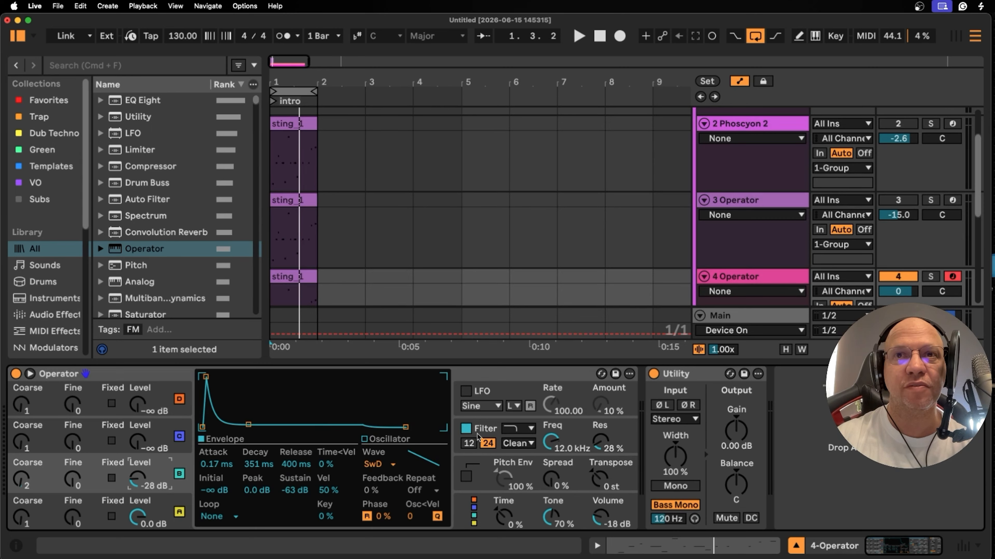
pyautogui.click(602, 450)
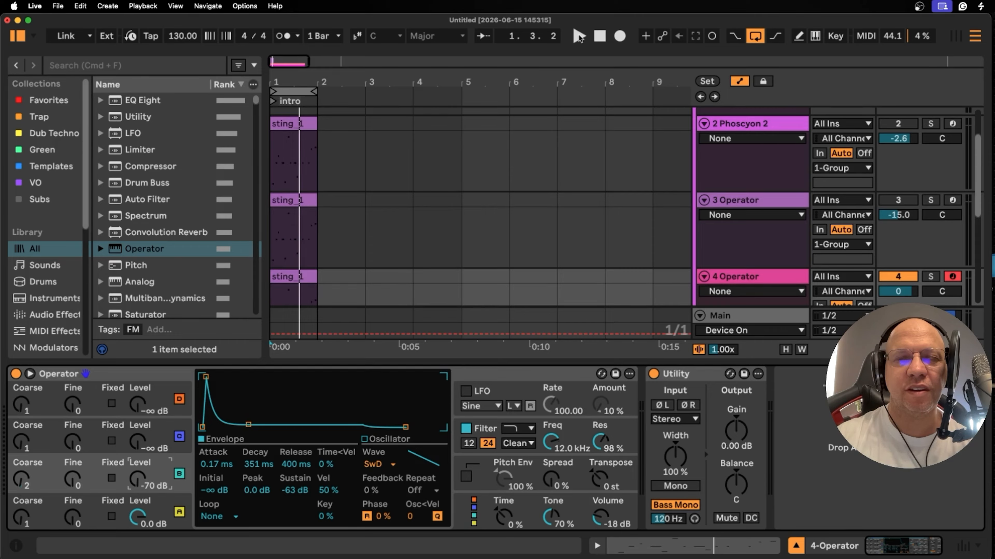
# - Audition the loop repeatedly while adjusting oscillator B's level, settling on -24 dB
pyautogui.click(578, 36)
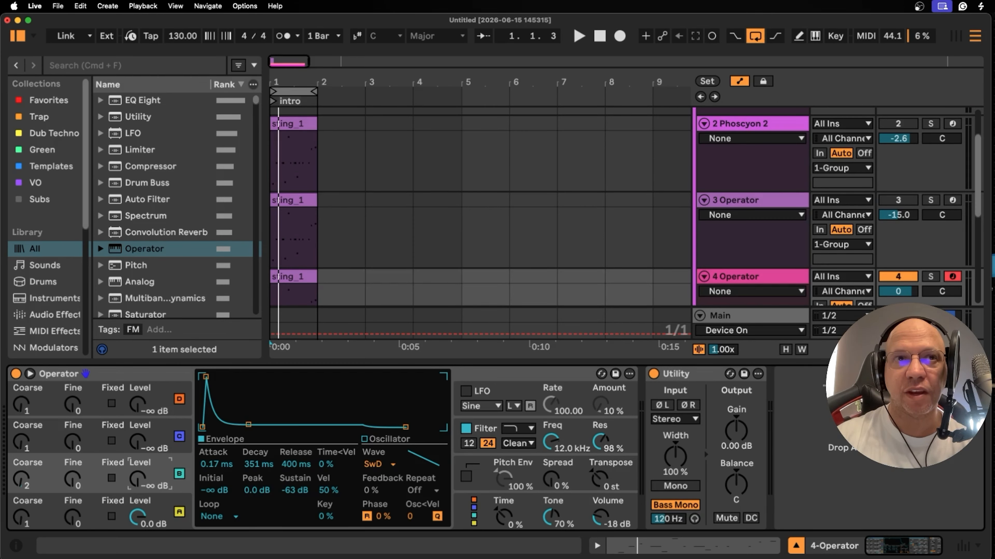
pyautogui.press('space')
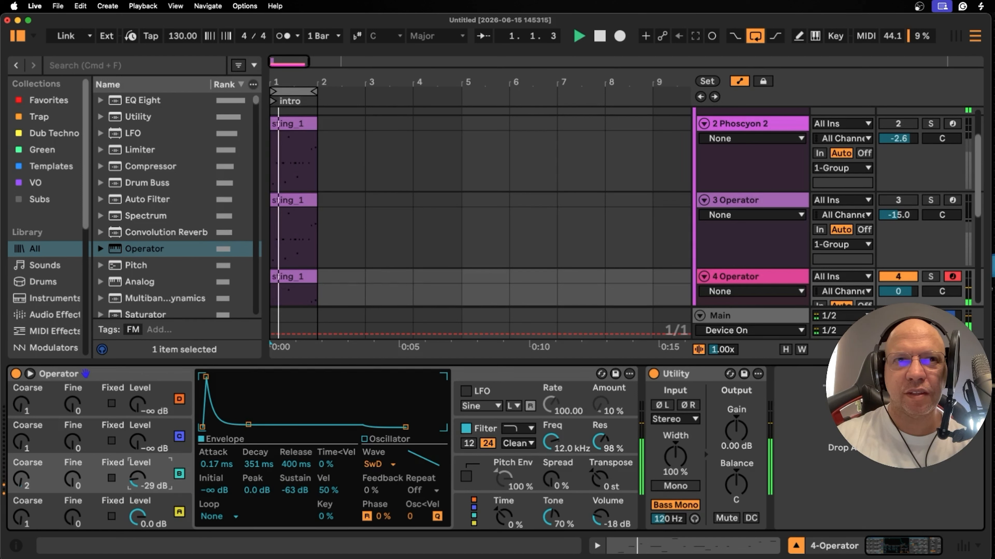
pyautogui.press('space')
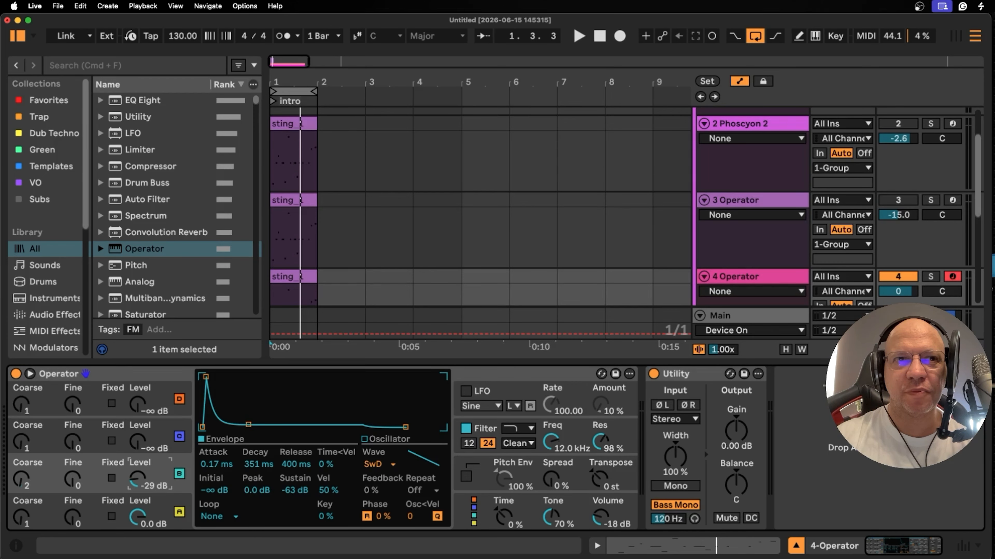
pyautogui.press('space')
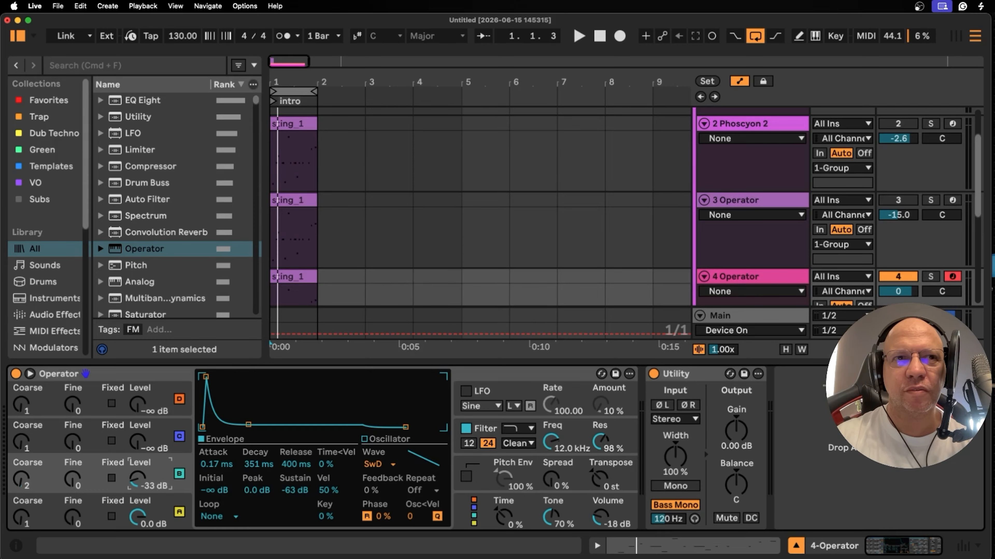
pyautogui.press('space')
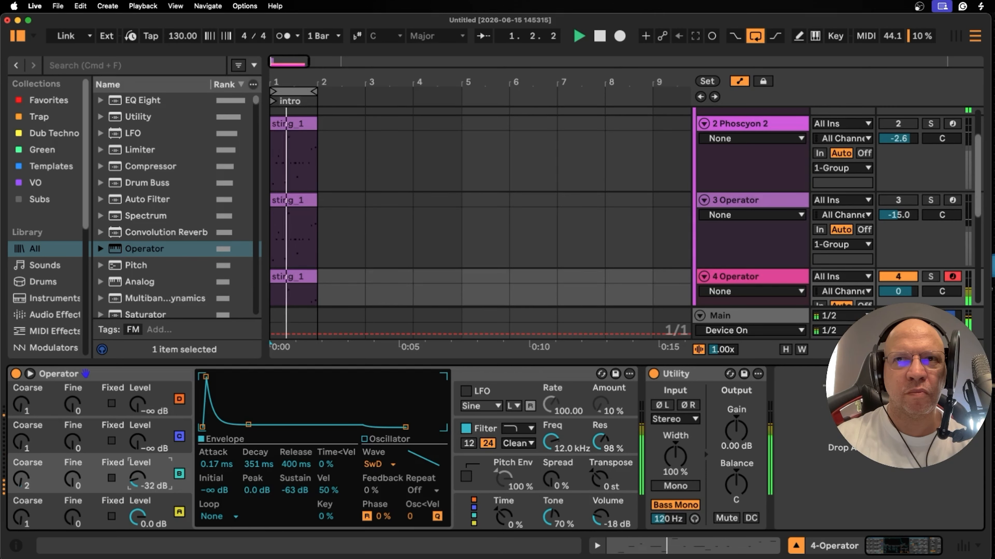
pyautogui.moveTo(134, 485); pyautogui.dragTo(134, 482)
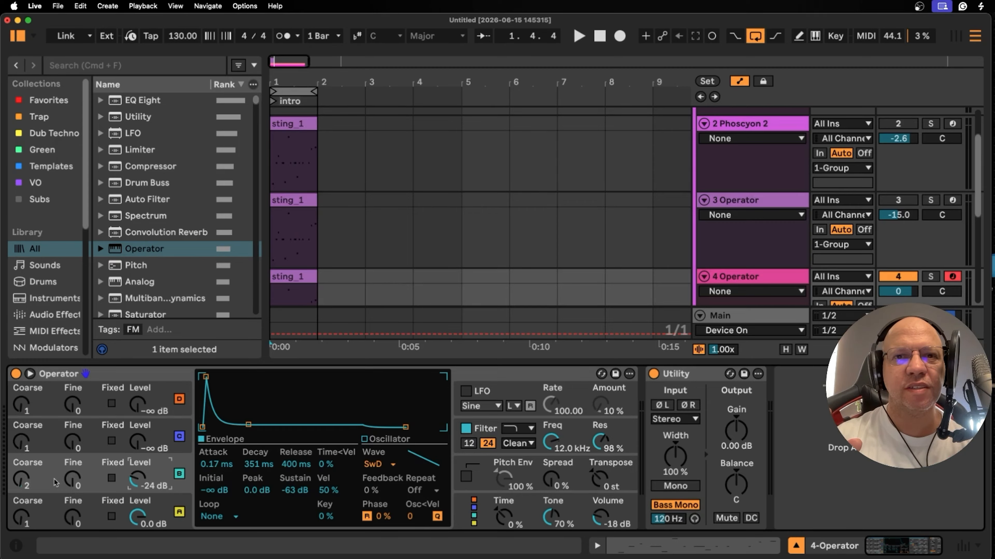
# - Try coarse frequencies for oscillator B while auditioning the loop, including 5, and settle on 3
pyautogui.press('space')
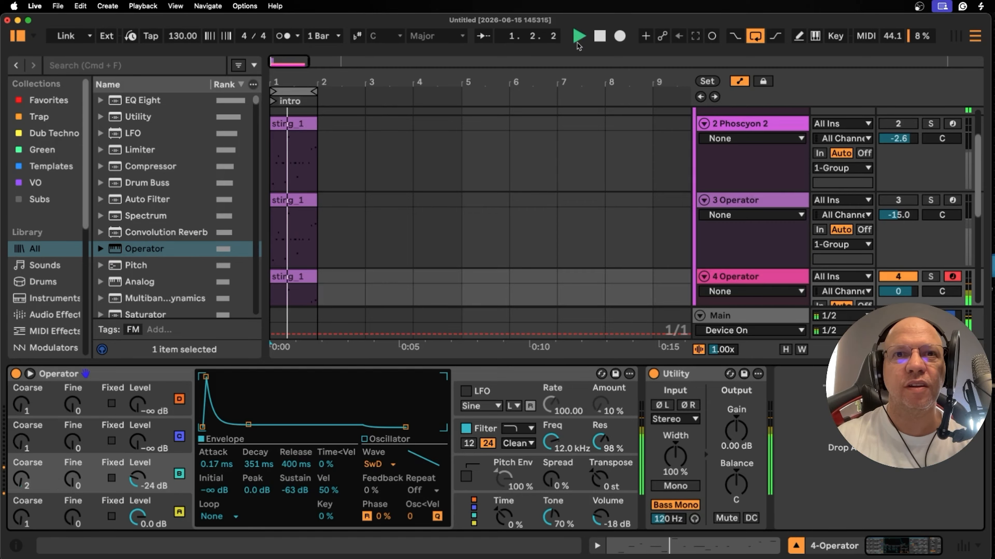
pyautogui.click(599, 37)
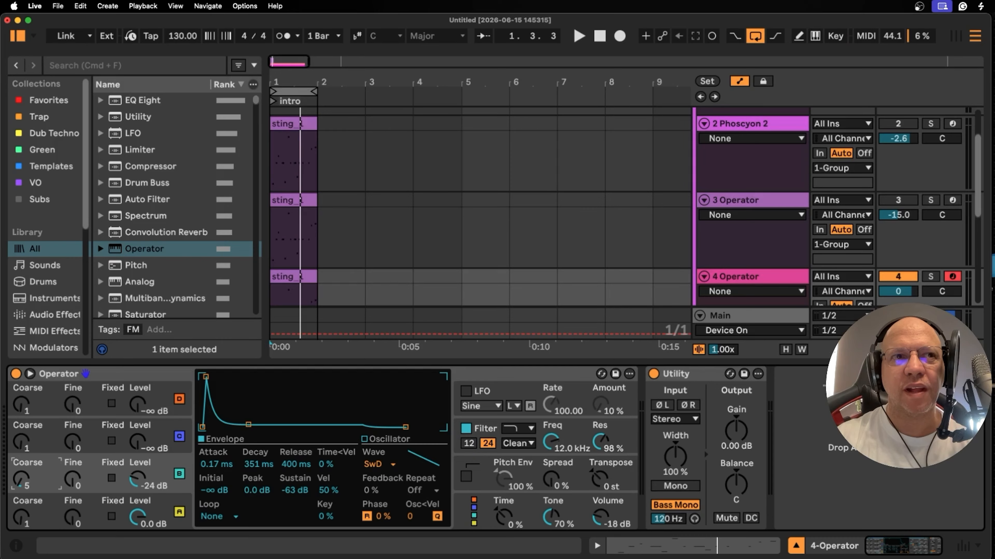
pyautogui.click(579, 37)
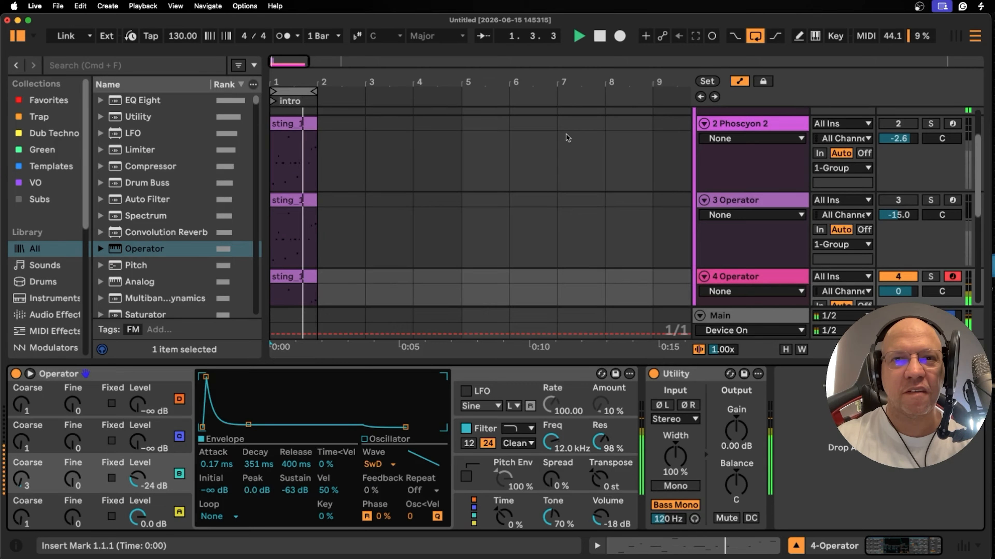
pyautogui.press('space')
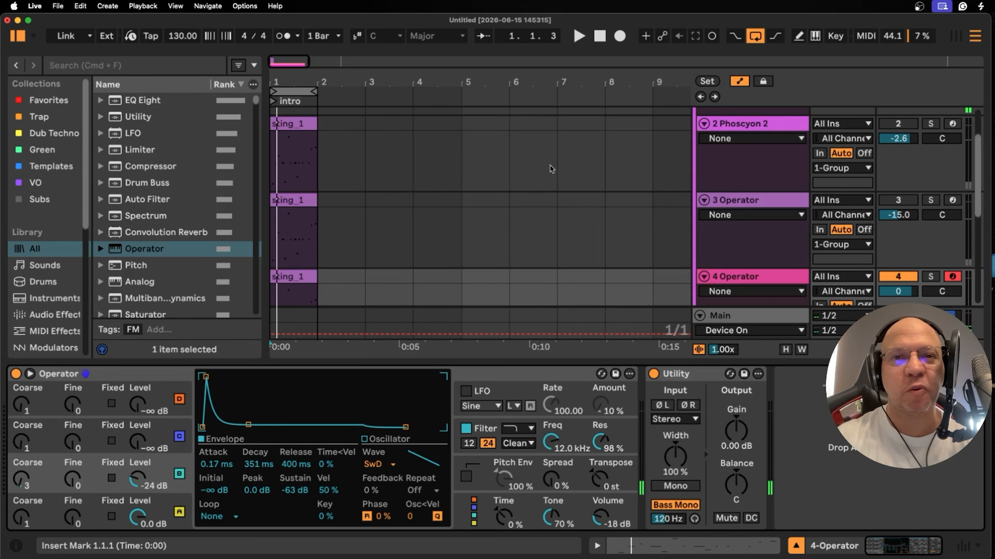
# - Play the loop and raise oscillator B's fine frequency to 40
pyautogui.press('space')
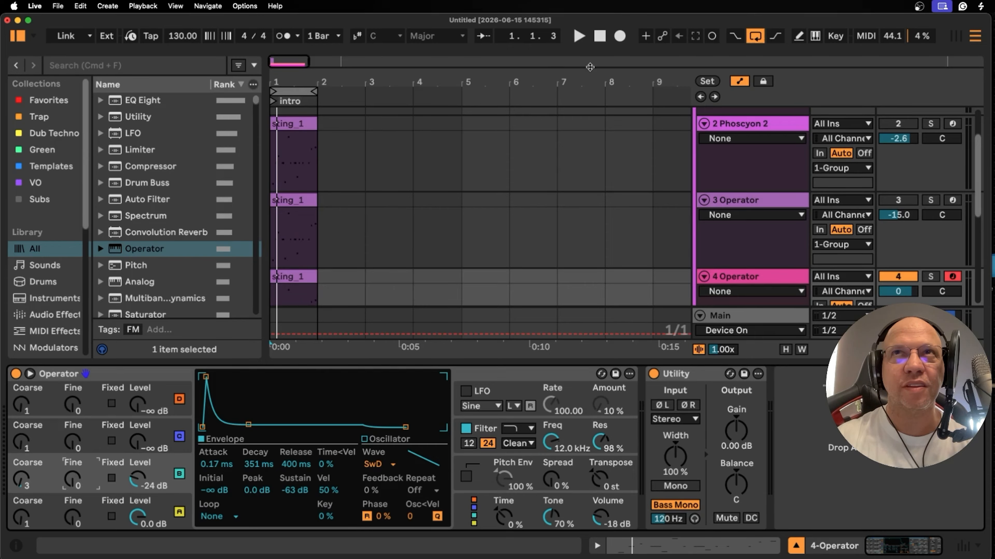
pyautogui.click(576, 36)
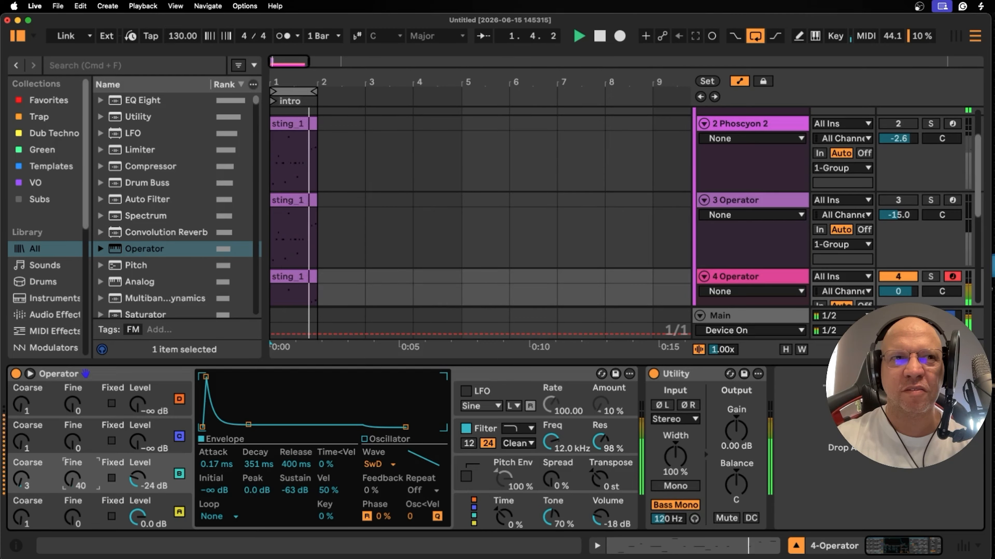
# - Raise oscillator B's fine frequency to 198
pyautogui.moveTo(73, 479); pyautogui.dragTo(73, 461)
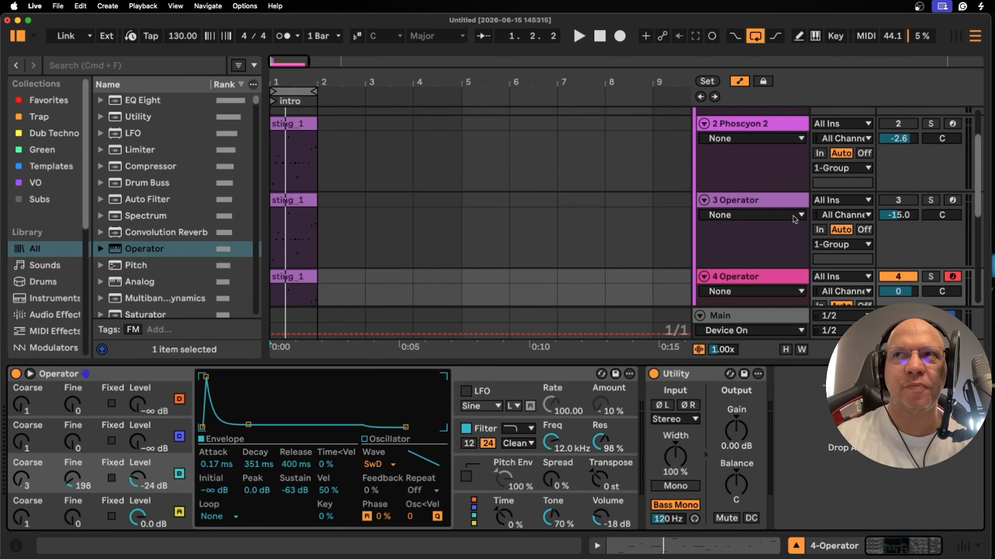
# - Unmute the LowEnd01-130bpm track and play the loop to hear it together with the 4 Operator sting
pyautogui.scroll(-6, 795, 215)
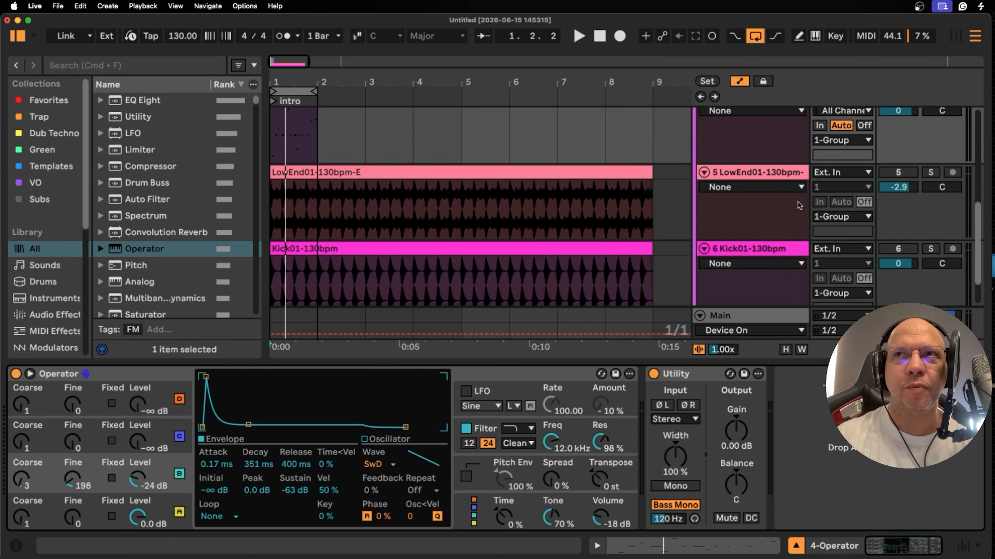
pyautogui.scroll(-3, 799, 204)
pyautogui.scroll(8, 771, 239)
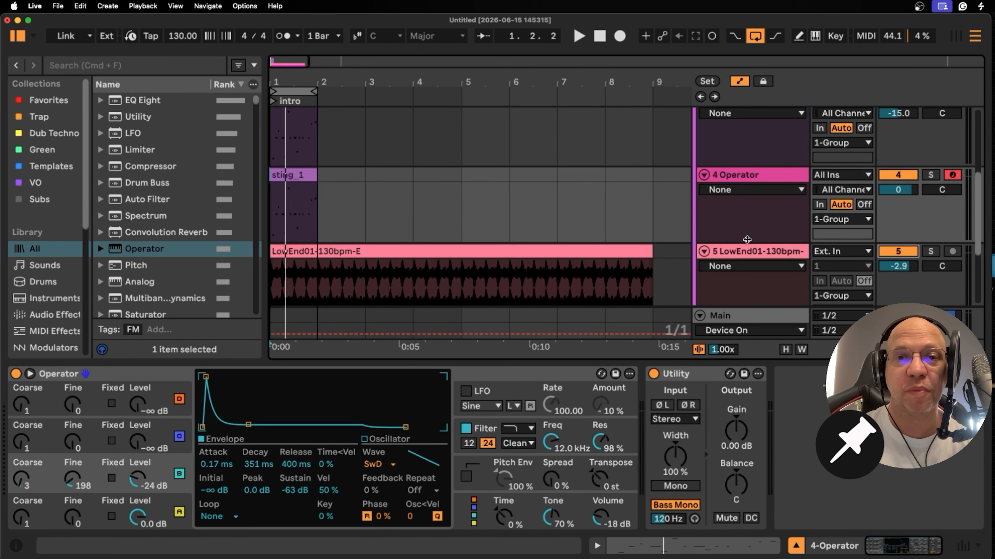
pyautogui.scroll(2, 748, 240)
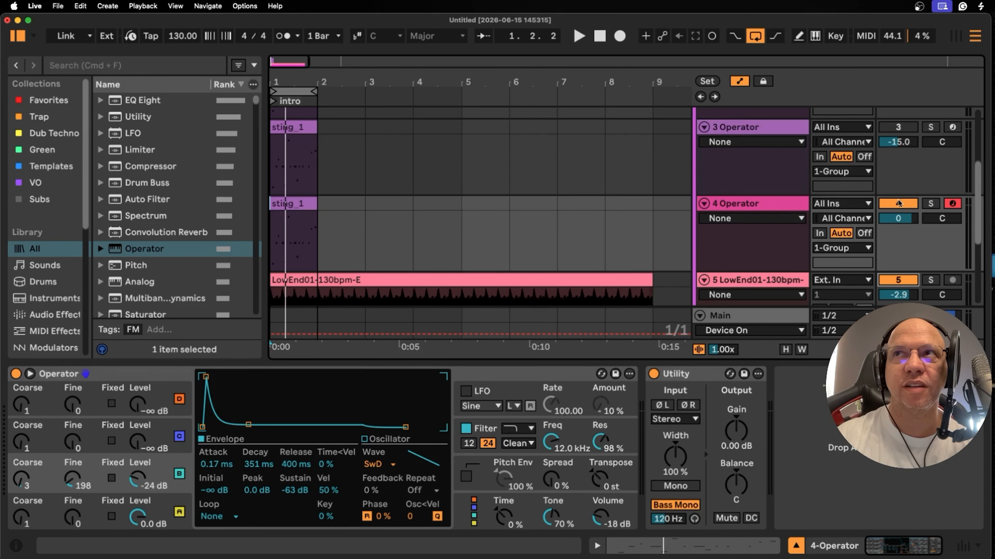
pyautogui.click(578, 36)
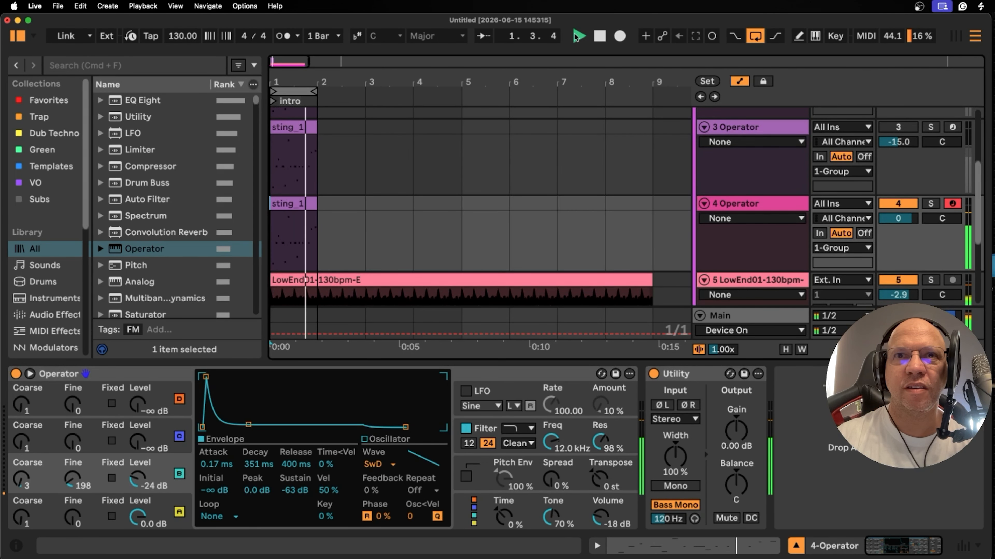
# - Stop playback and add an EQ Eight to the 4 Operator track between Operator and Utility
pyautogui.click(763, 203)
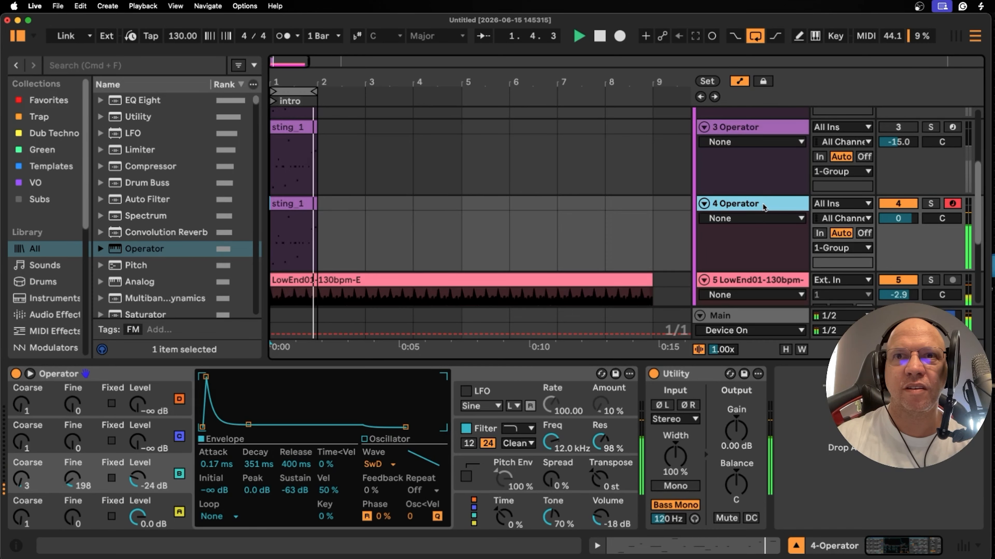
pyautogui.click(116, 66)
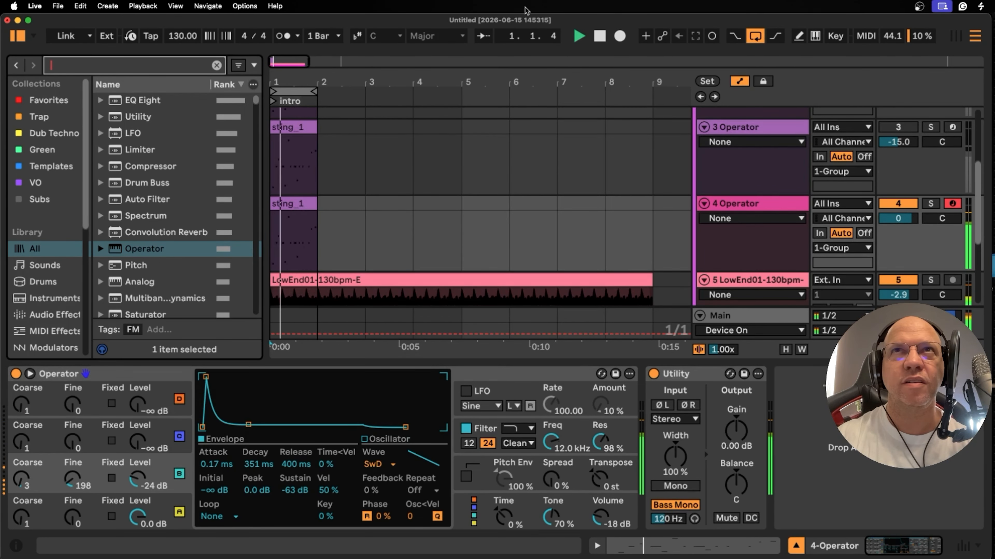
pyautogui.click(600, 36)
pyautogui.moveTo(143, 100); pyautogui.dragTo(645, 431)
# - Enable EQ Eight's band 1 as a steep low cut and set its frequency to 147 Hz while the loop plays
pyautogui.click(623, 509)
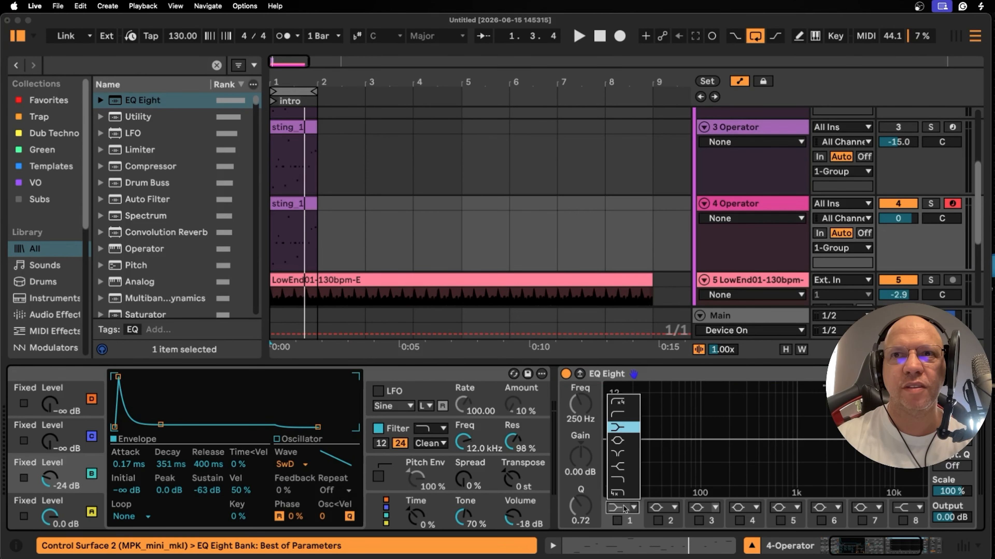
pyautogui.click(629, 403)
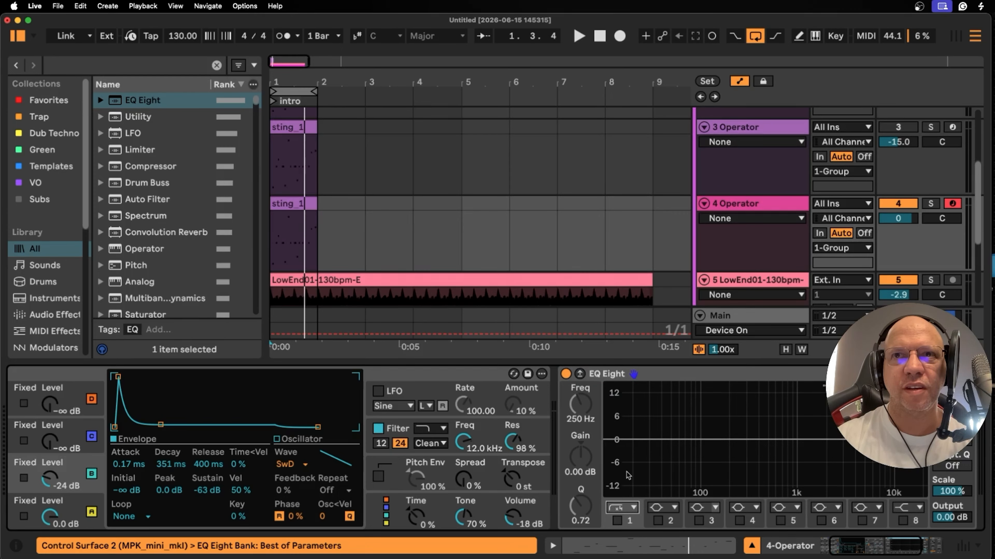
pyautogui.click(618, 520)
pyautogui.press('space')
pyautogui.moveTo(739, 452); pyautogui.dragTo(718, 452)
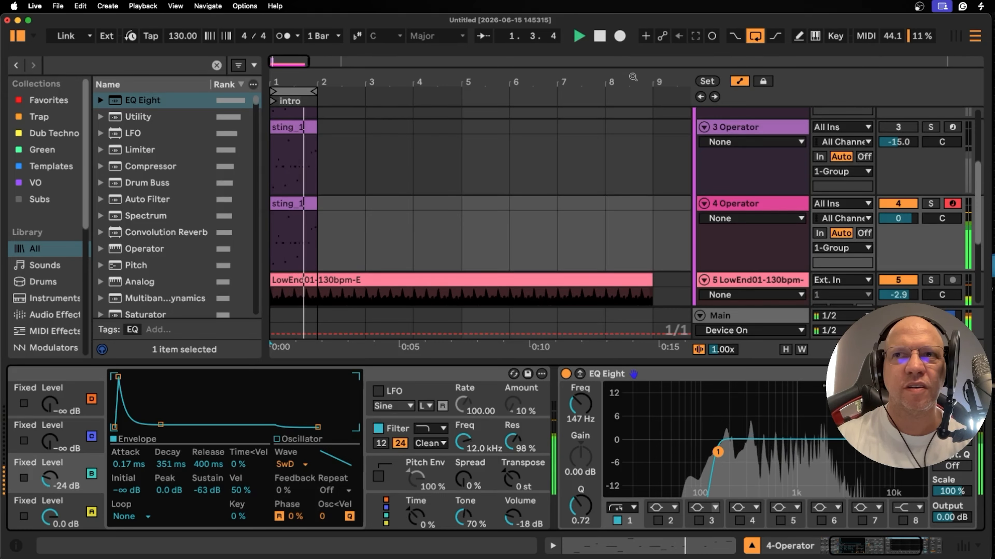